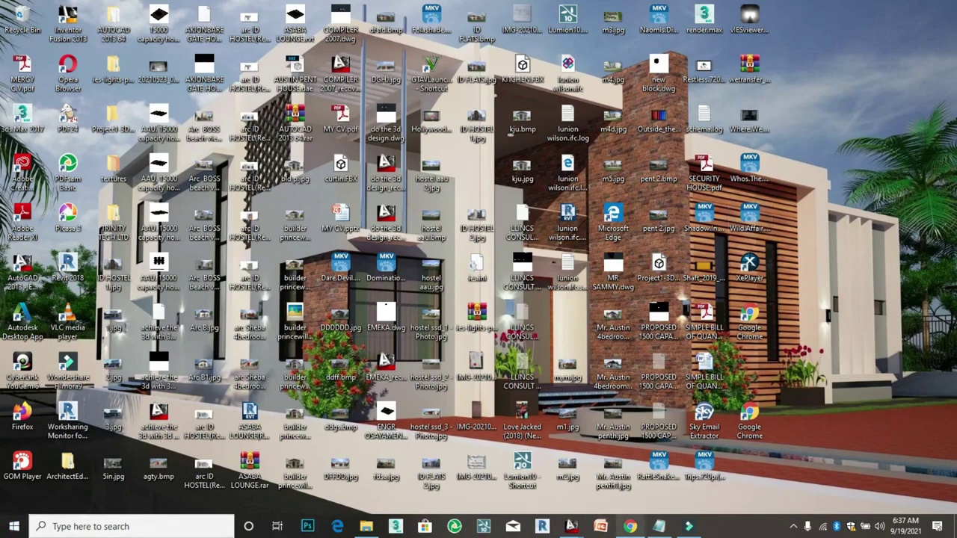
- Open the 'COINS Translate | Autodesk App Store' listing from Google's 'autodesk coins plugin' results
click(631, 526)
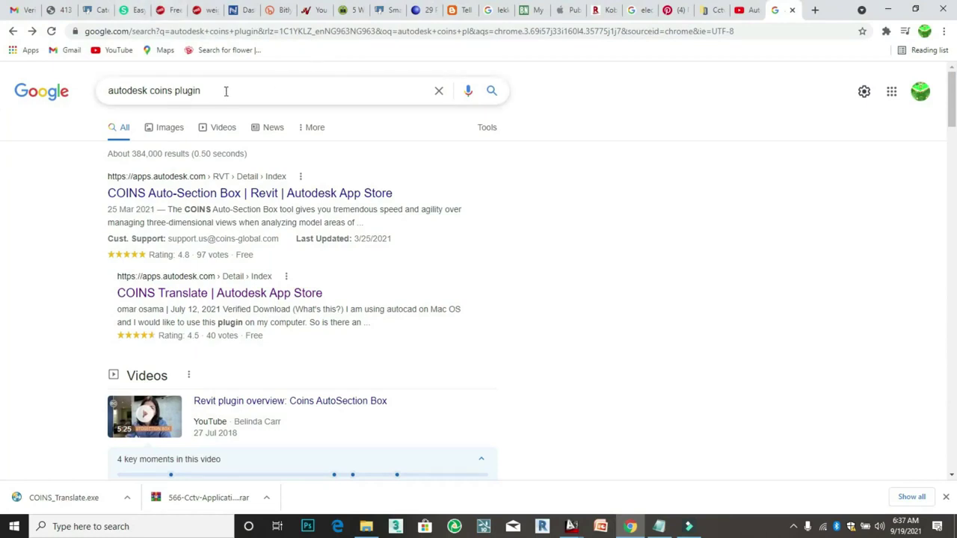
drag(217, 91, 110, 100)
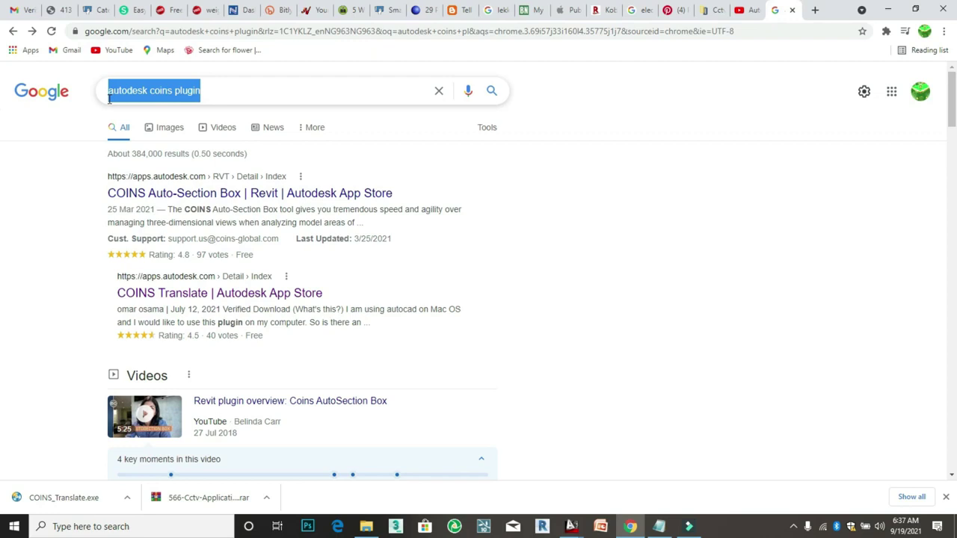
drag(109, 100, 109, 99)
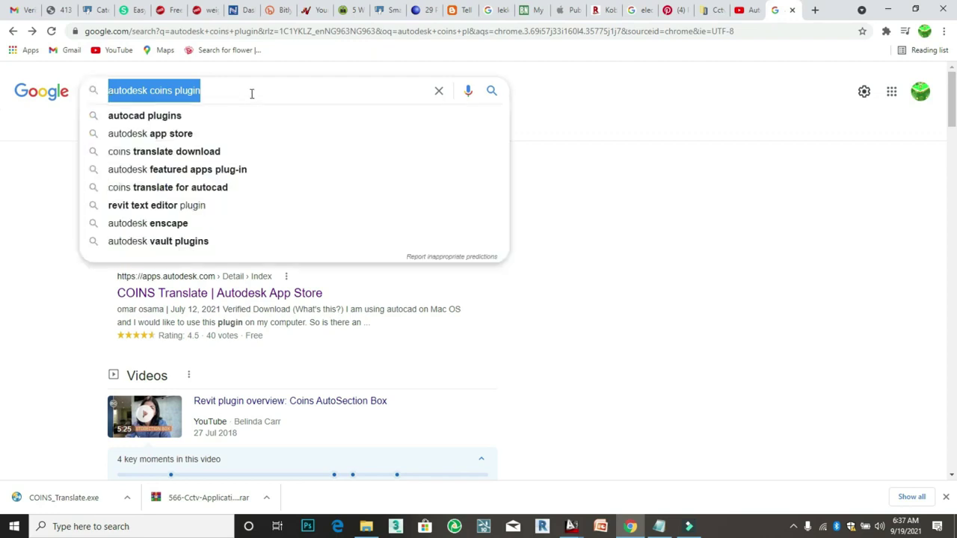
click(655, 154)
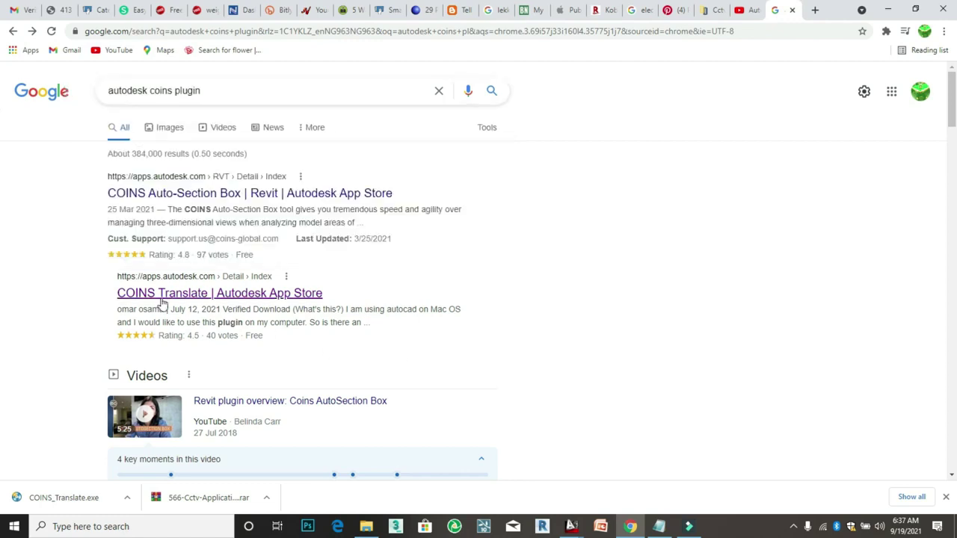
click(212, 299)
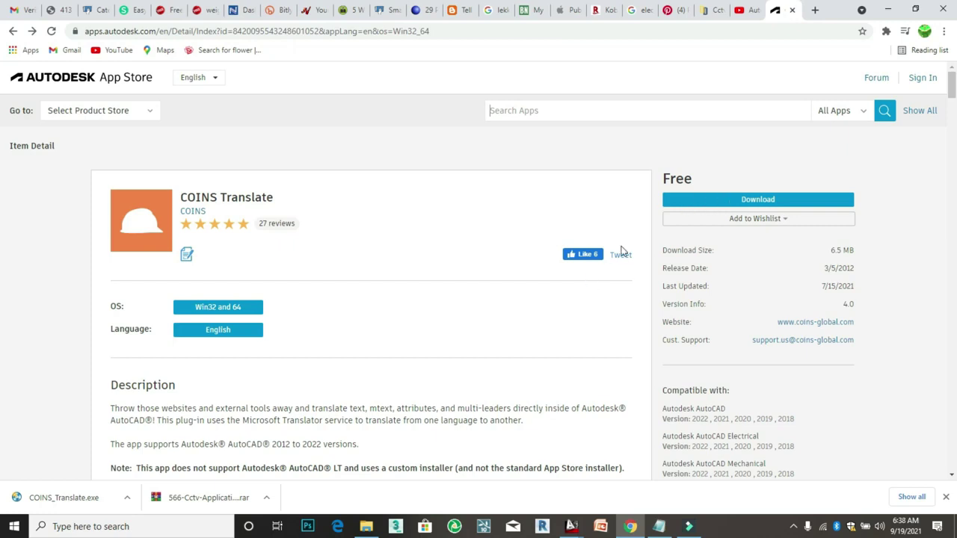
- Minimize Chrome after reviewing the free COINS Translate page
click(889, 9)
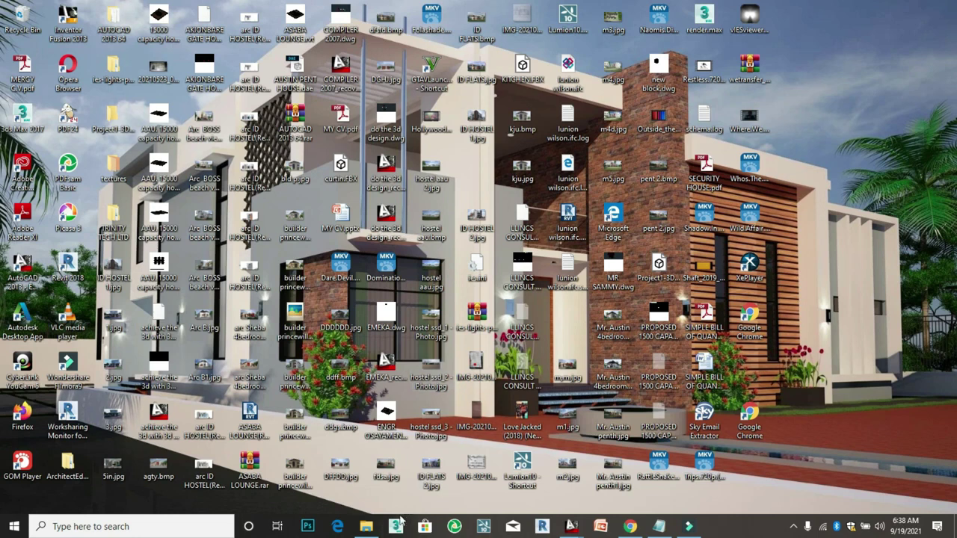
- Run COINS_Translate.exe from the Downloads folder in File Explorer
click(367, 526)
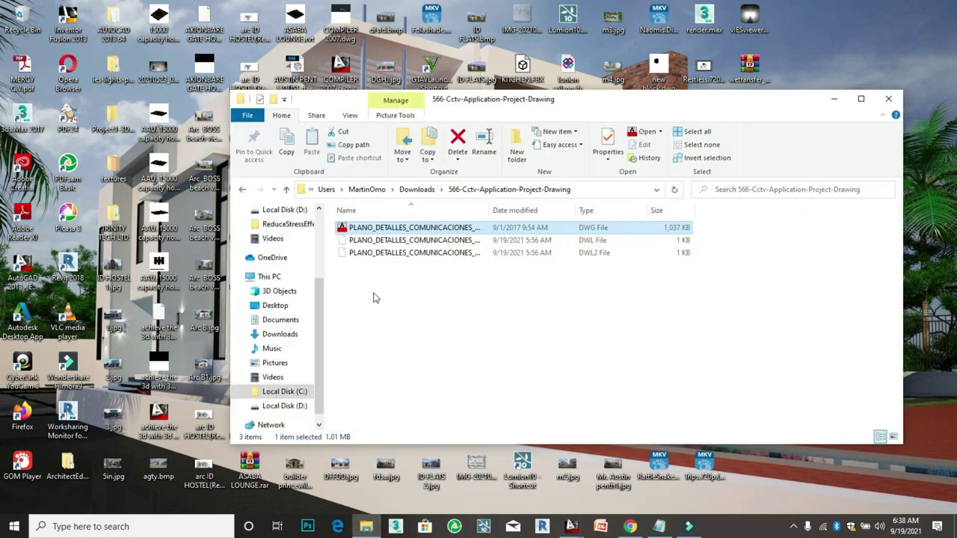
scroll(320, 314, up, 2)
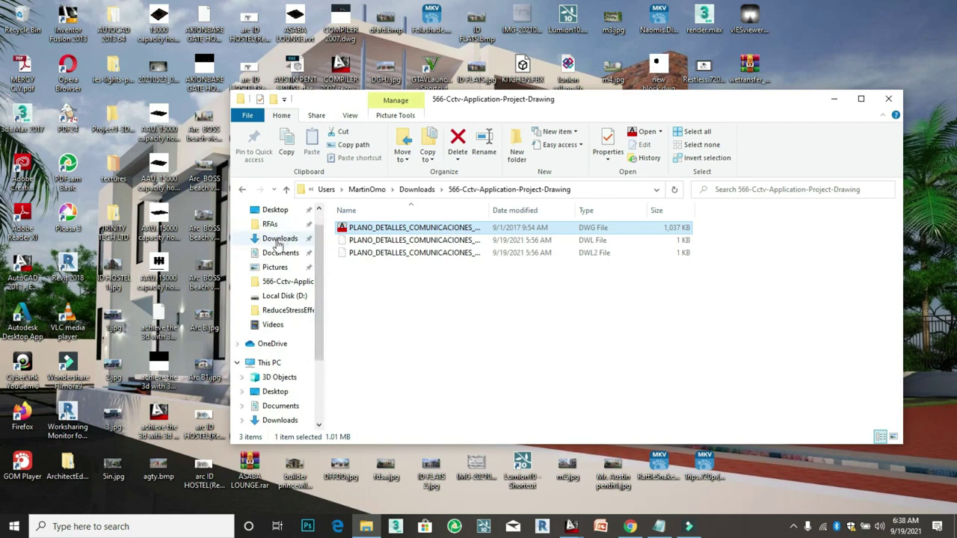
click(278, 241)
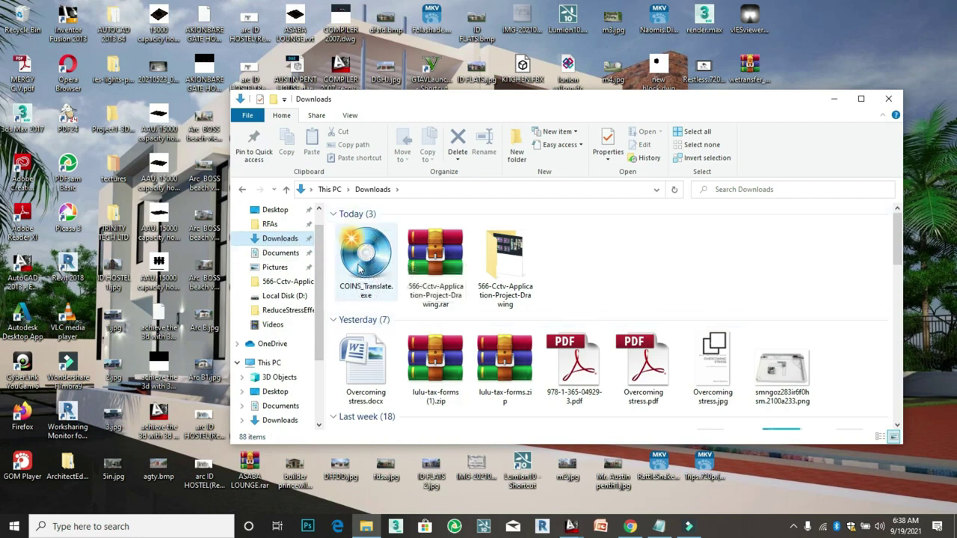
mouse_move(365, 258)
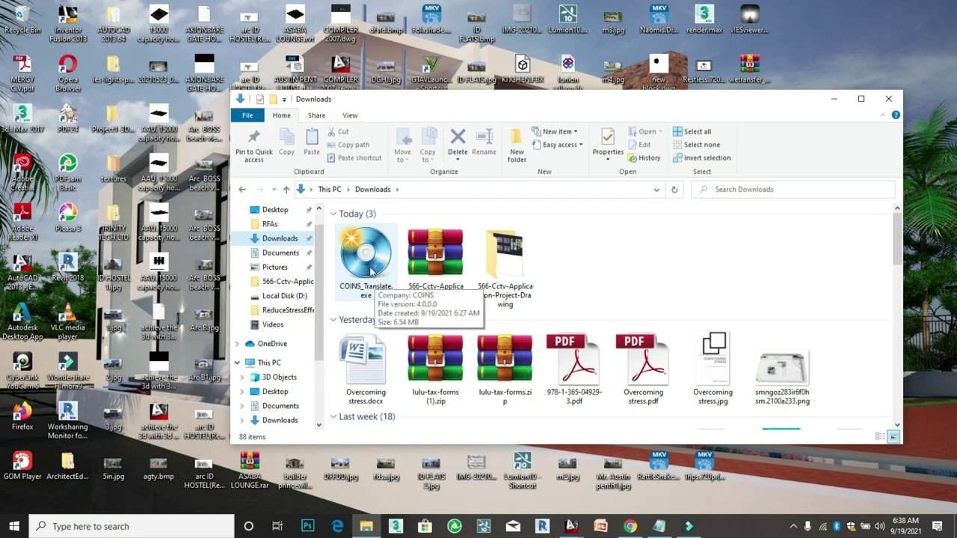
click(372, 270)
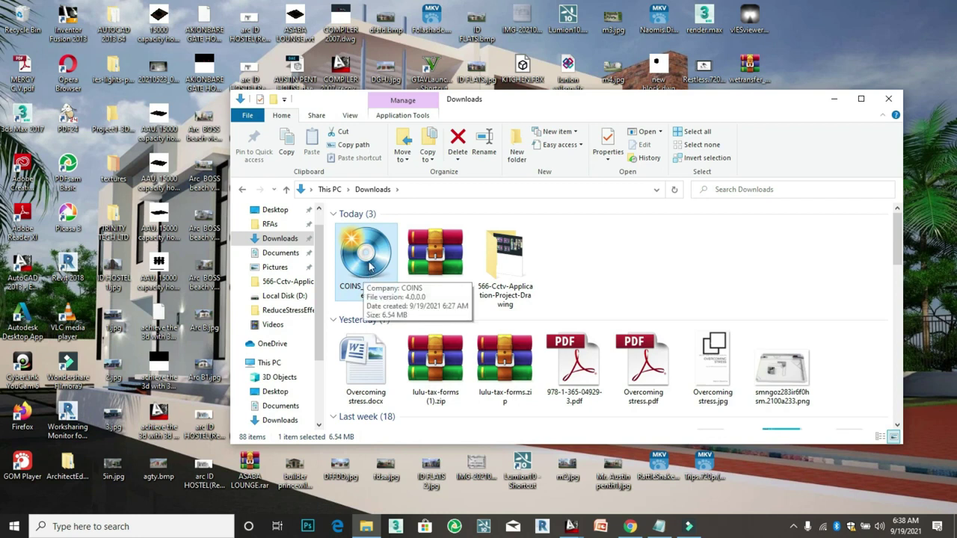
double_click(369, 266)
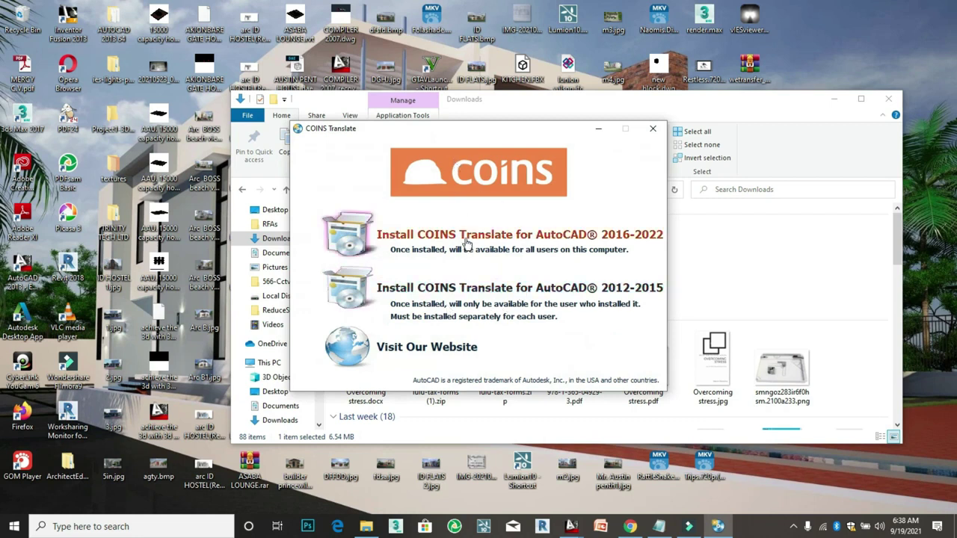
- Nudge the COINS Translate installer window aside, then minimize it
drag(481, 136, 488, 153)
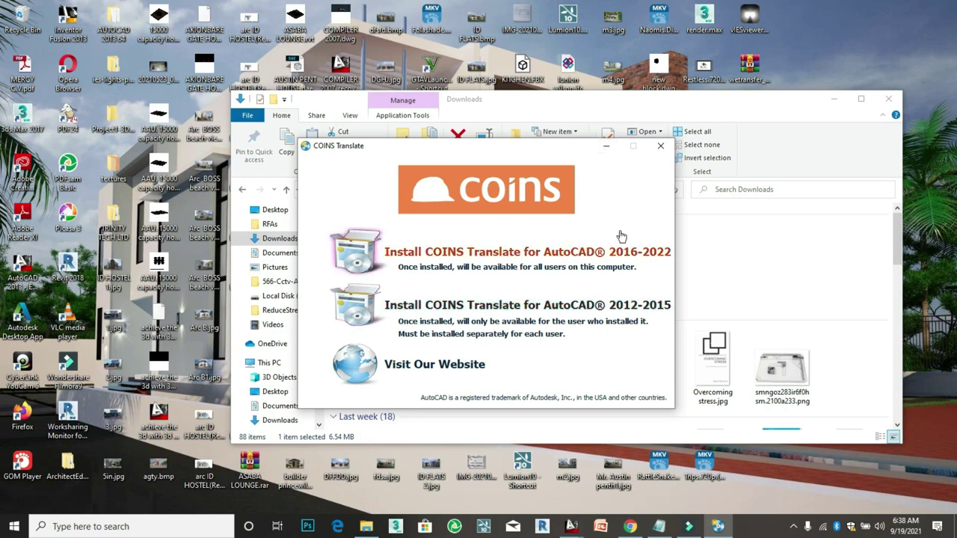
click(607, 147)
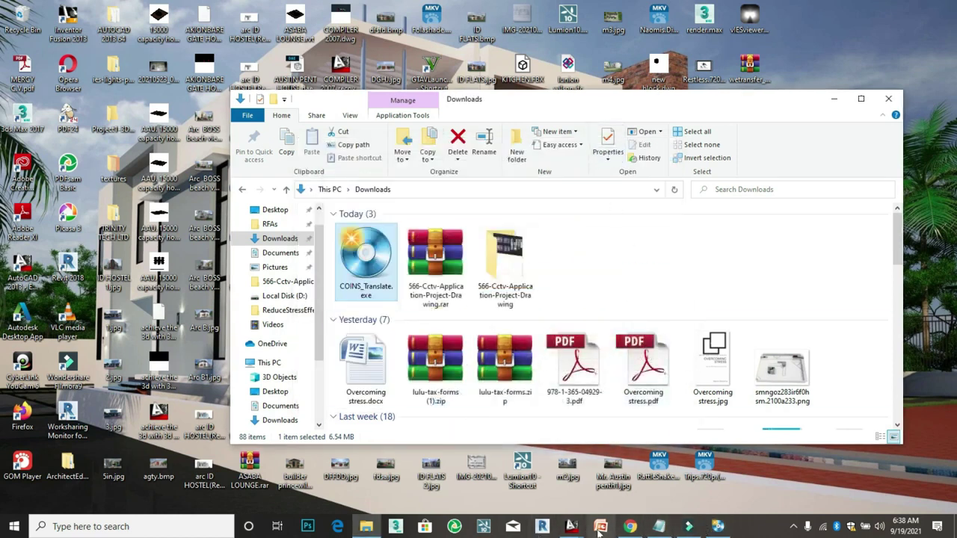
- Bring up the CCTV legend drawing in AutoCAD, maximized to full screen
click(834, 99)
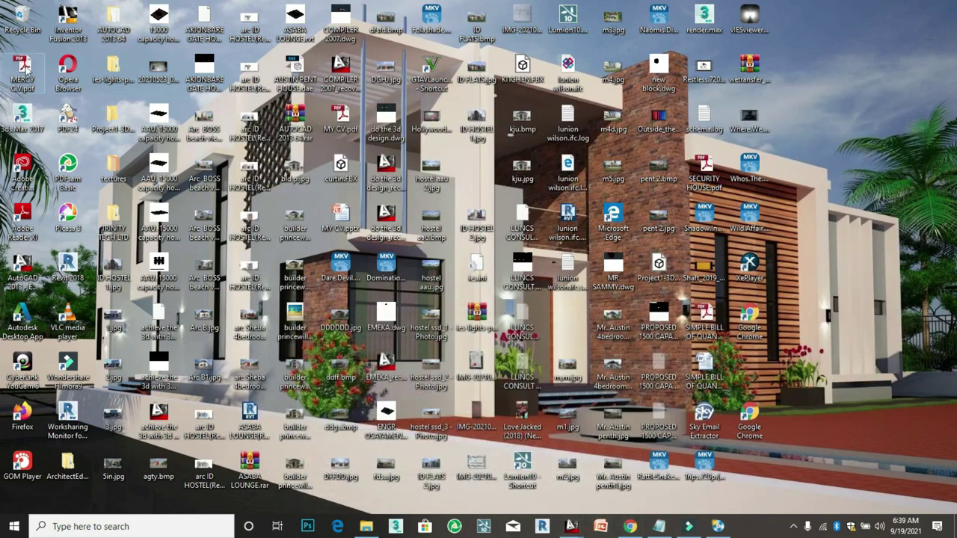
mouse_move(572, 526)
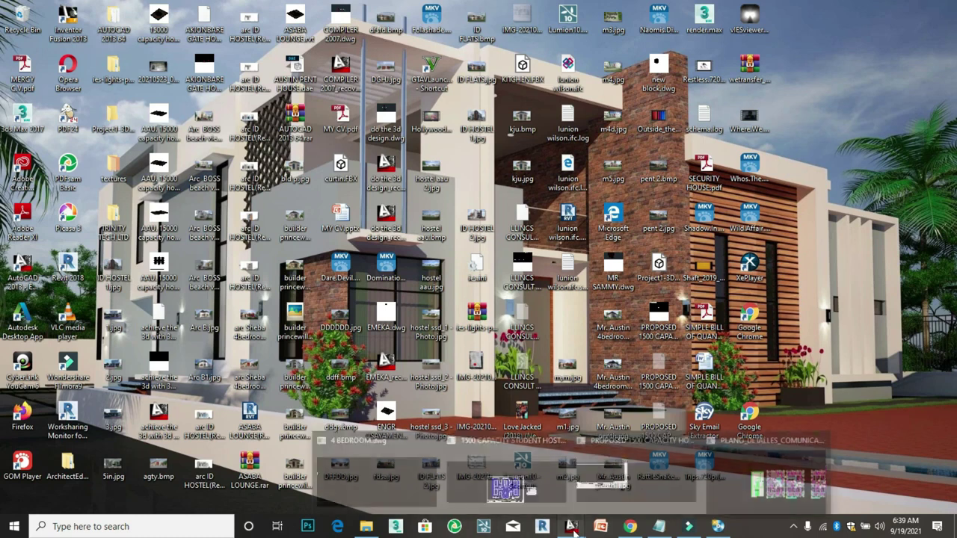
click(744, 475)
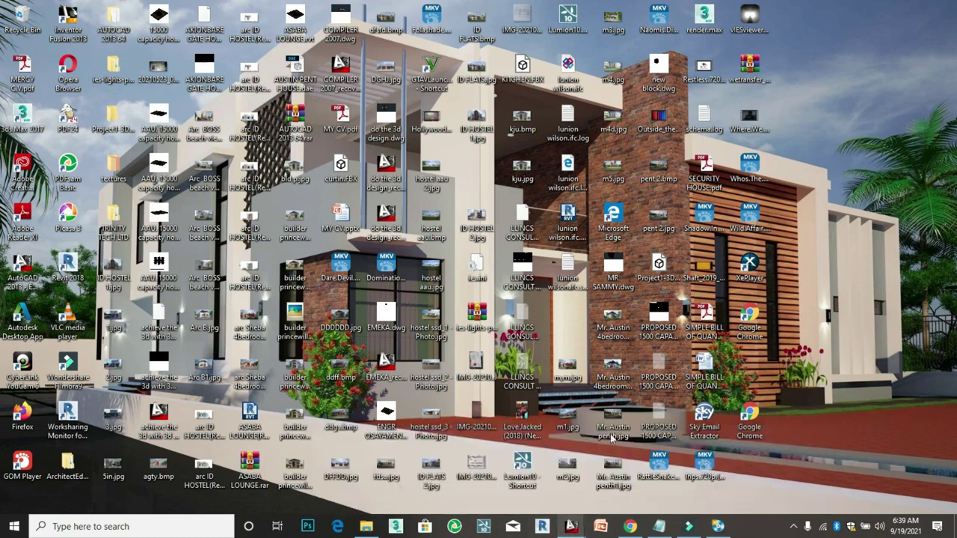
click(138, 11)
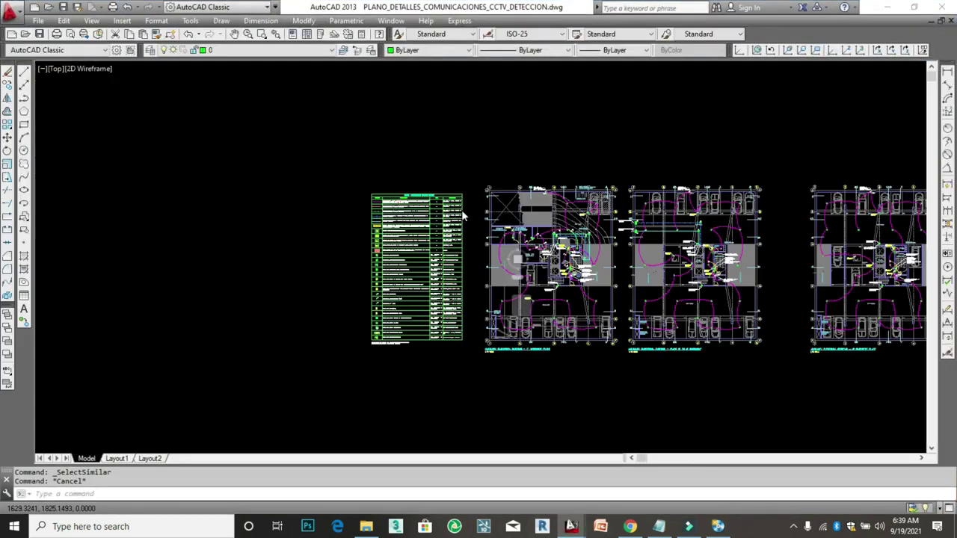
scroll(321, 150, up, 5)
scroll(374, 107, up, 2)
scroll(374, 107, down, 2)
scroll(373, 124, up, 1)
scroll(318, 200, down, 4)
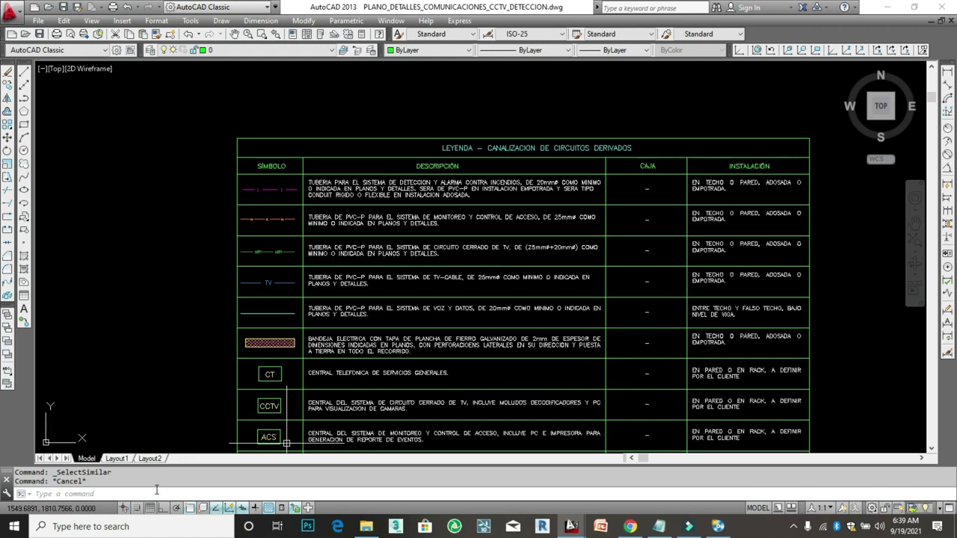
- Enter the COINSTRANSLATE command at the AutoCAD command line
click(157, 492)
text(co)
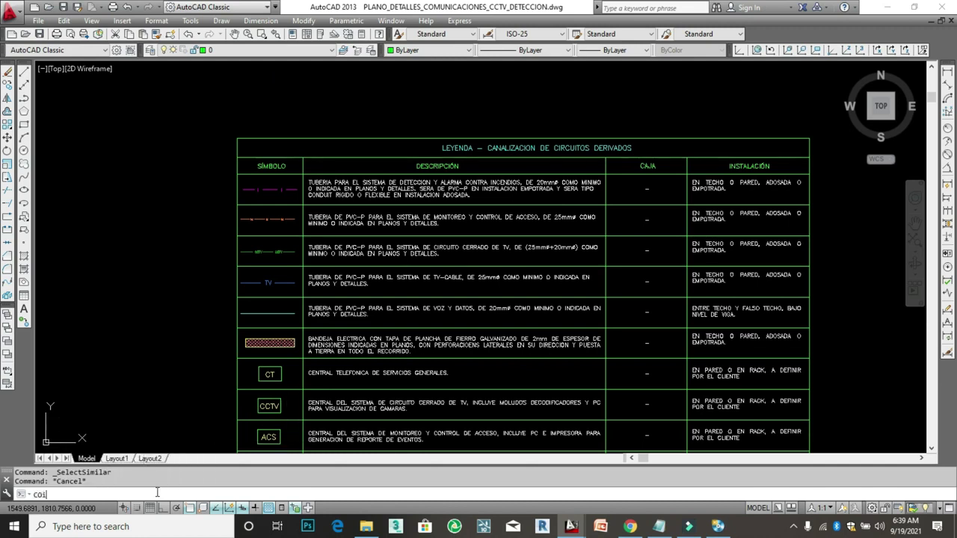
text(in)
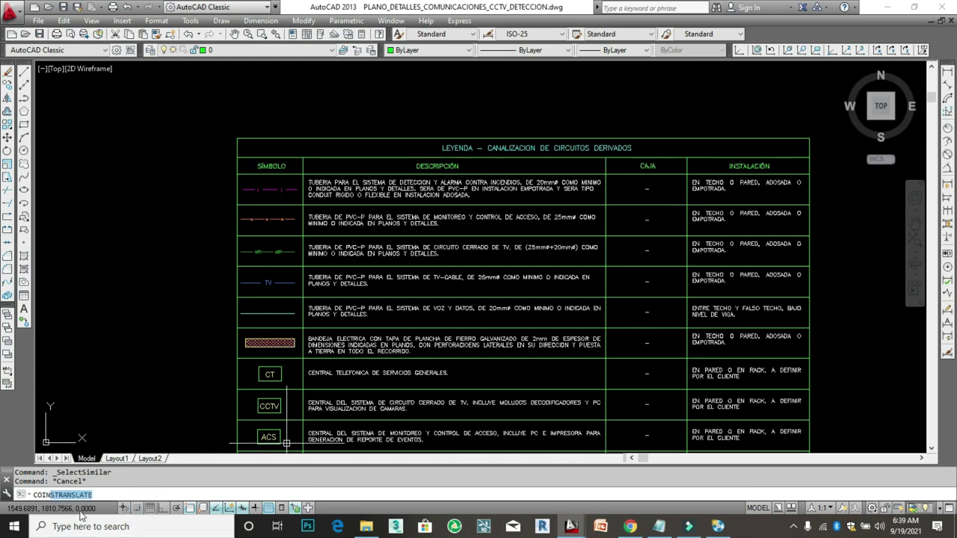
click(75, 495)
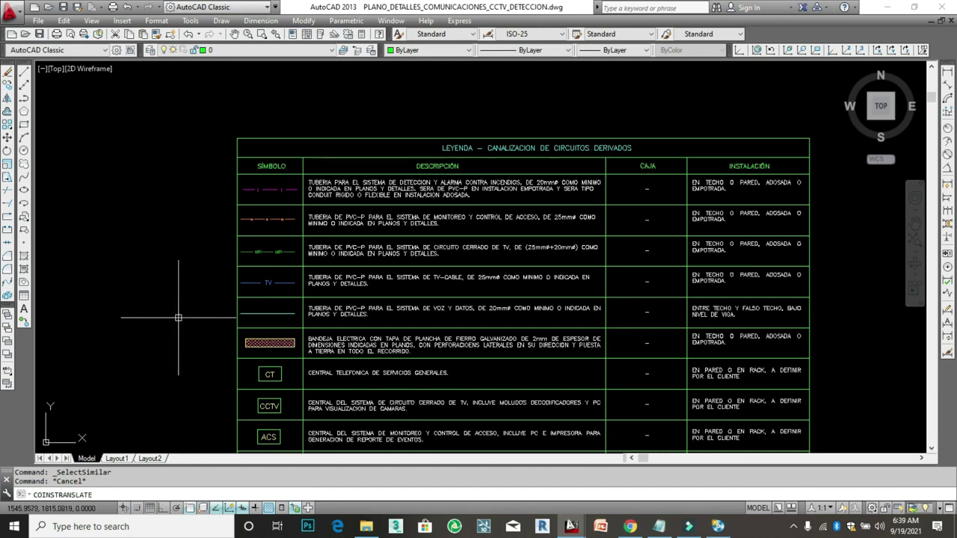
- Translate the first legend row's description into English with COINSTRANSLATE
key(Return)
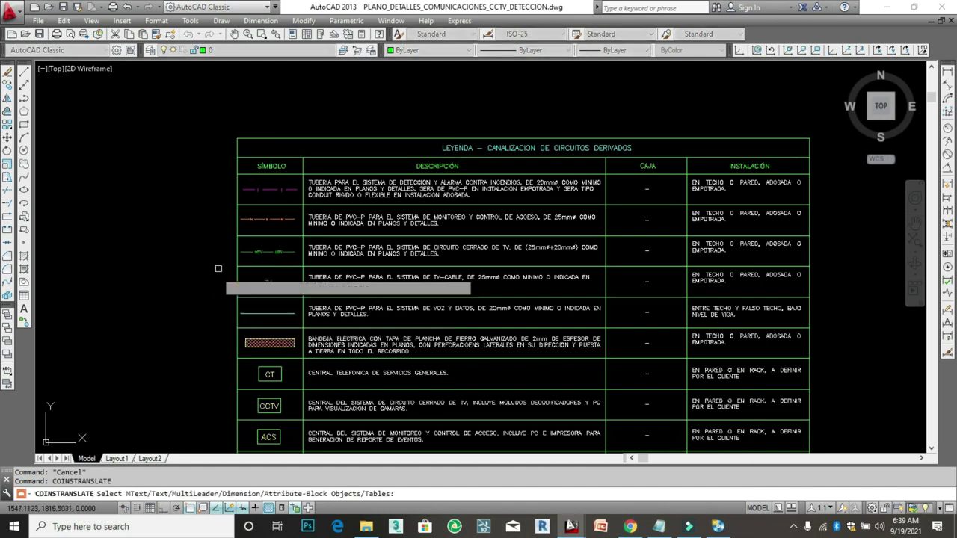
click(340, 190)
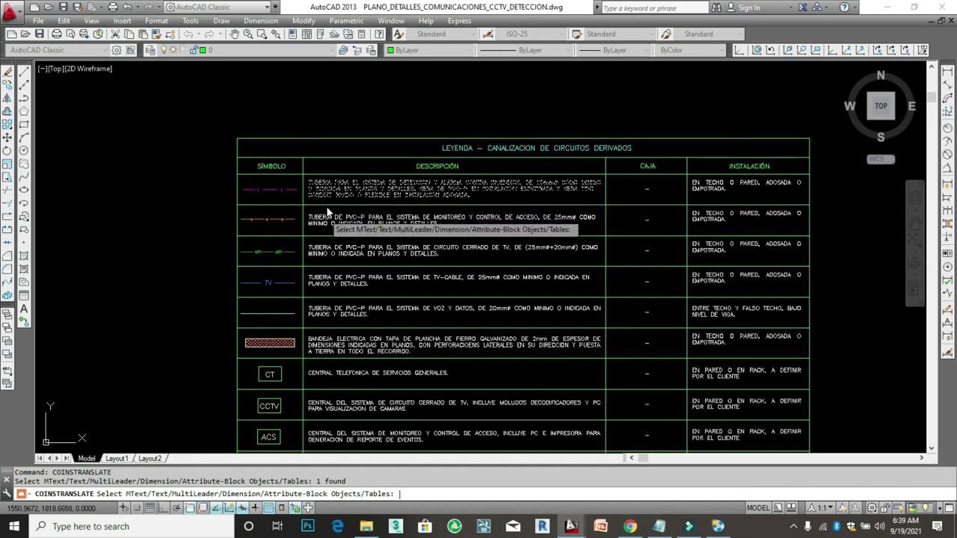
key(Return)
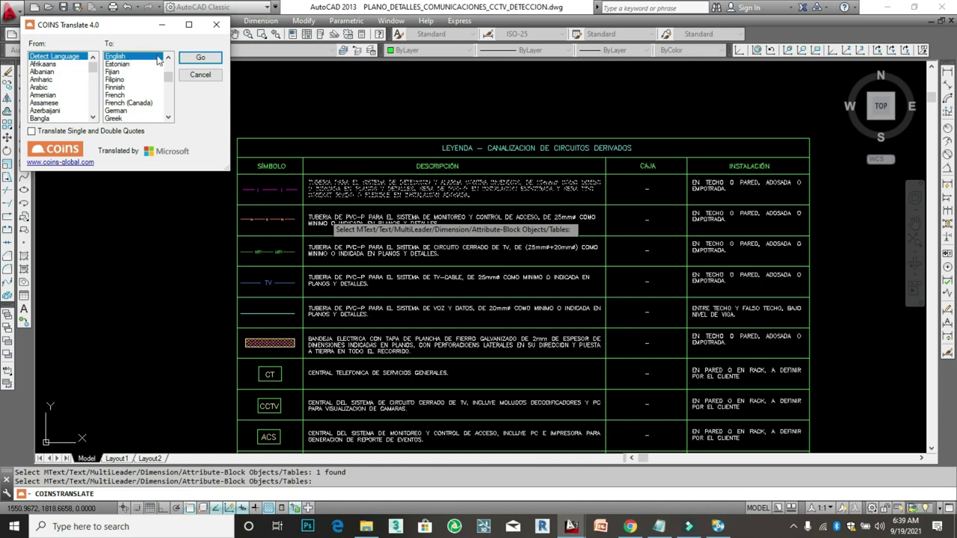
click(199, 58)
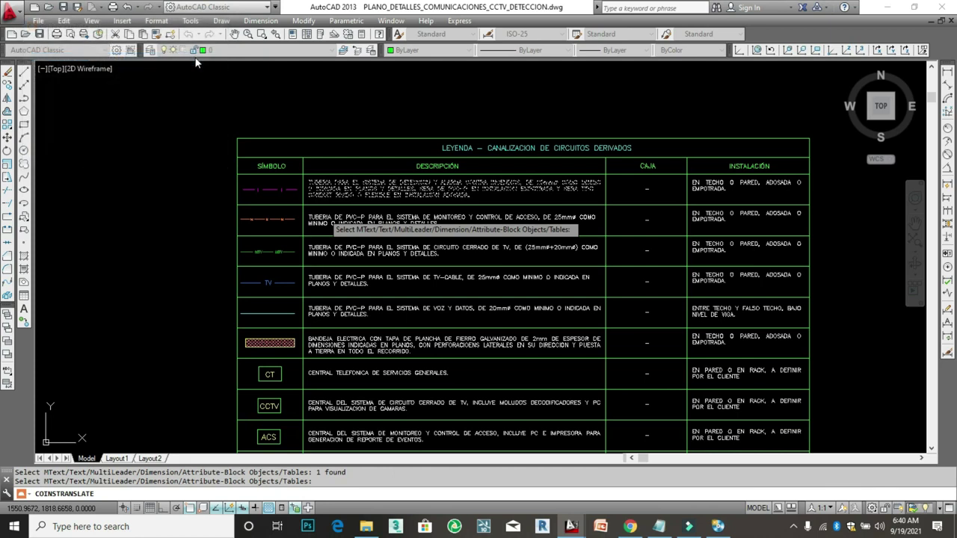
key(Return)
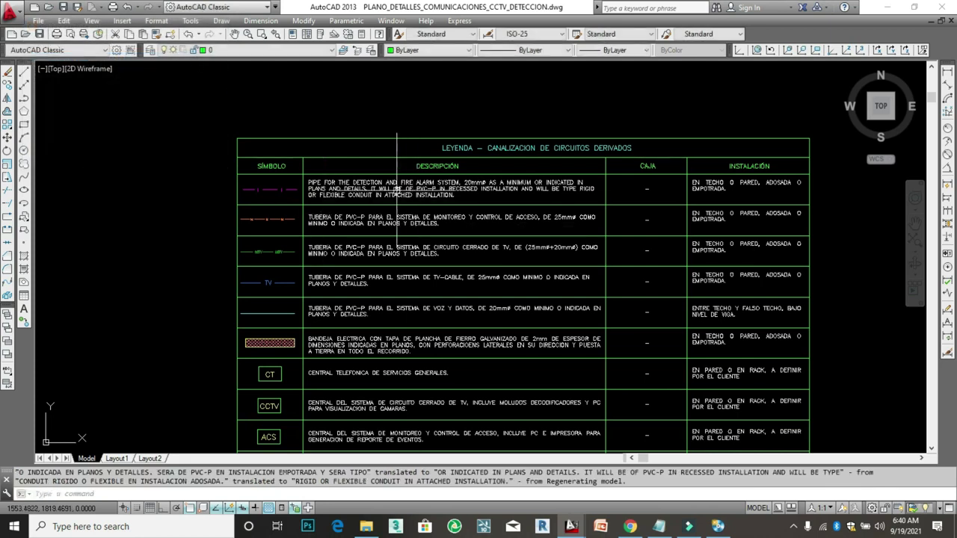
- Pick the second legend row's description text
scroll(378, 177, up, 5)
scroll(307, 242, down, 2)
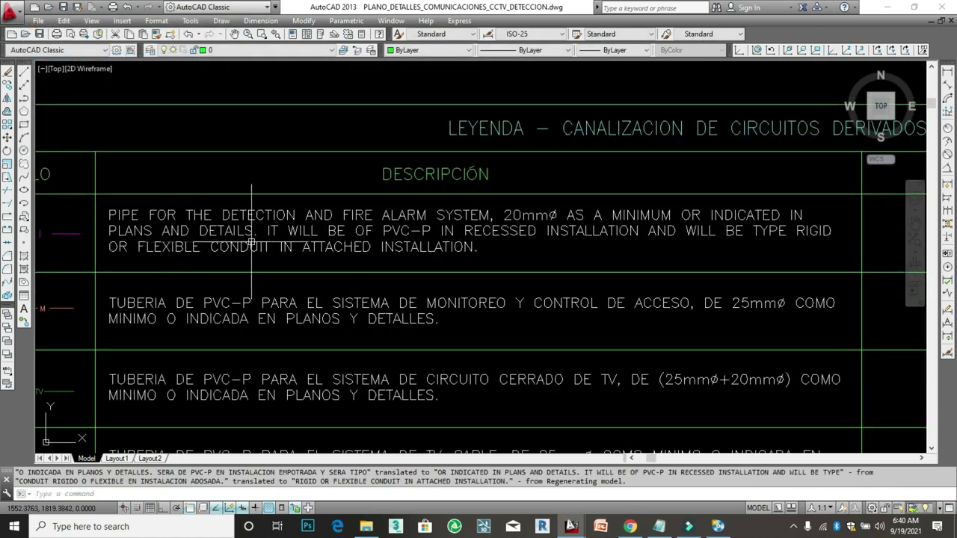
scroll(429, 218, down, 1)
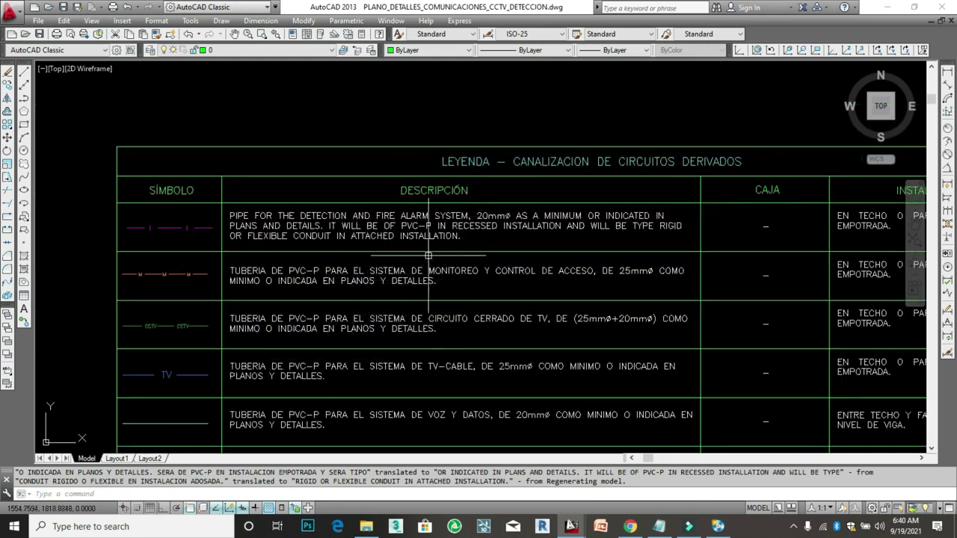
click(376, 269)
- Use Select Similar to select all 78 text objects matching the second row's description
right_click(377, 270)
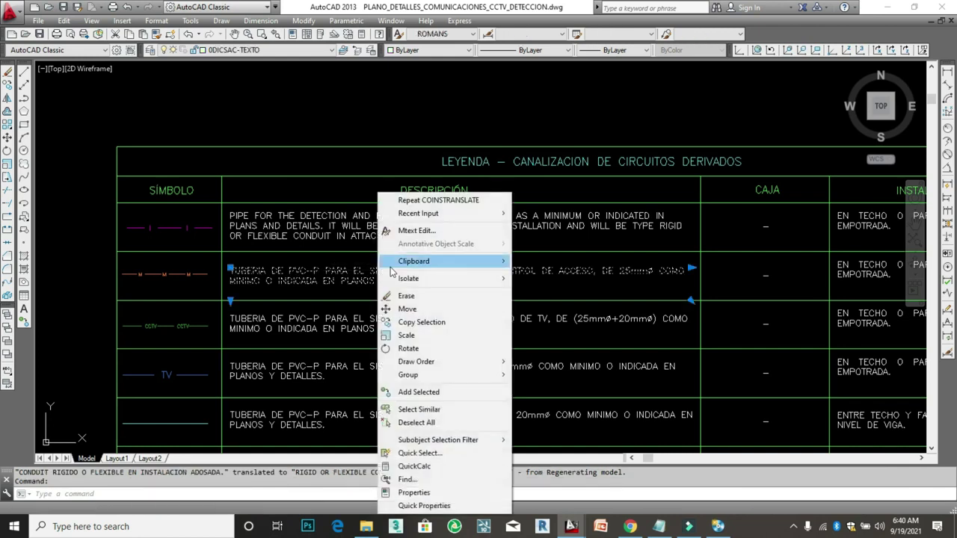
click(433, 414)
scroll(500, 409, down, 2)
scroll(500, 409, down, 6)
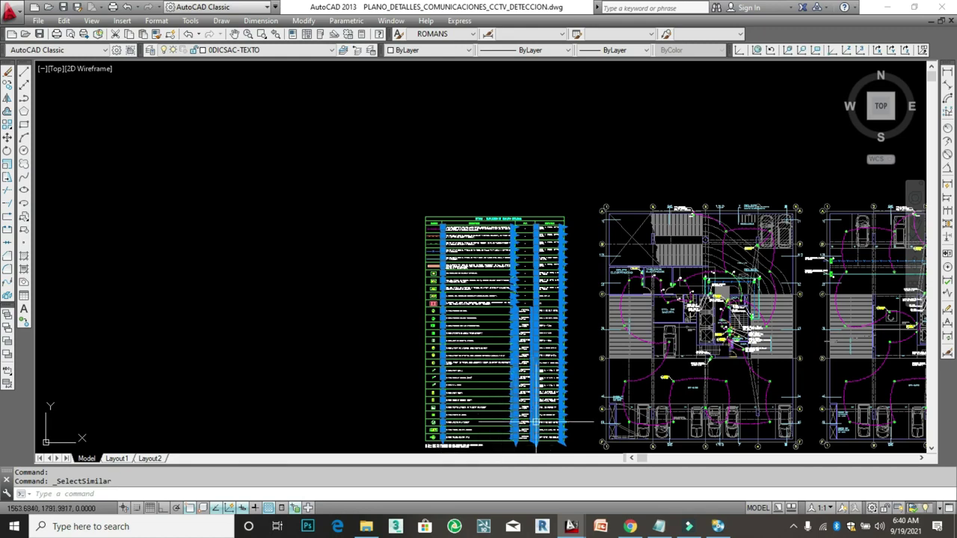
scroll(535, 422, up, 3)
scroll(503, 314, up, 2)
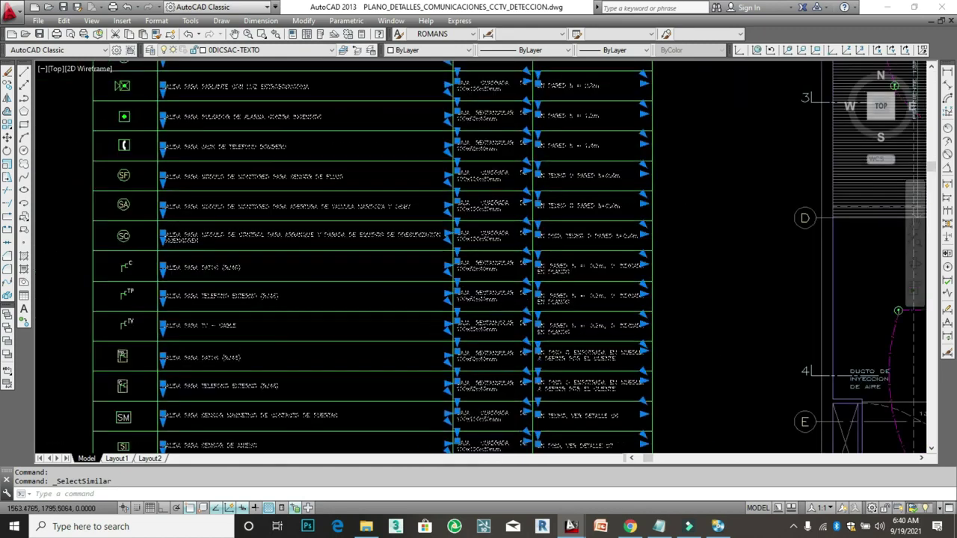
scroll(527, 378, down, 2)
- Run COINSTRANSLATE on the 78 selected texts with English as the target
click(127, 496)
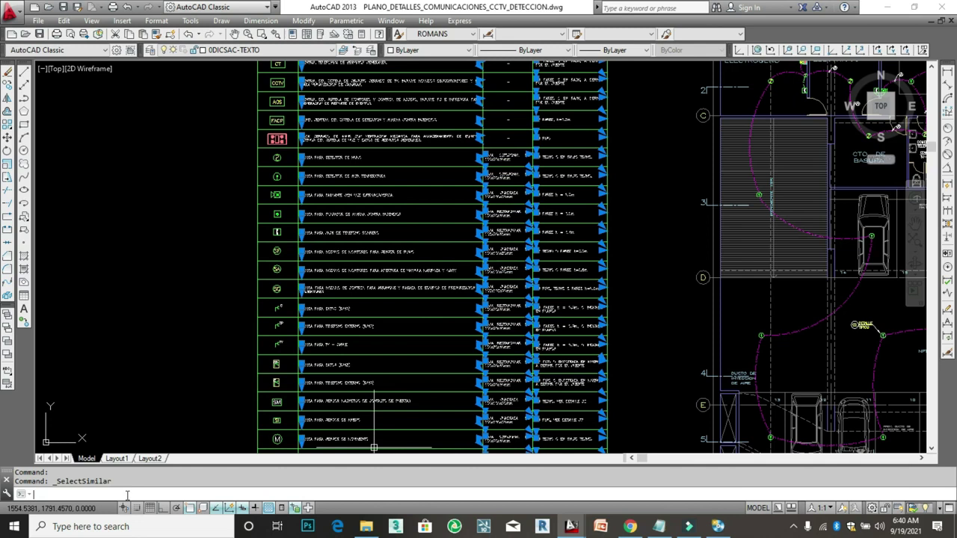
text(coi)
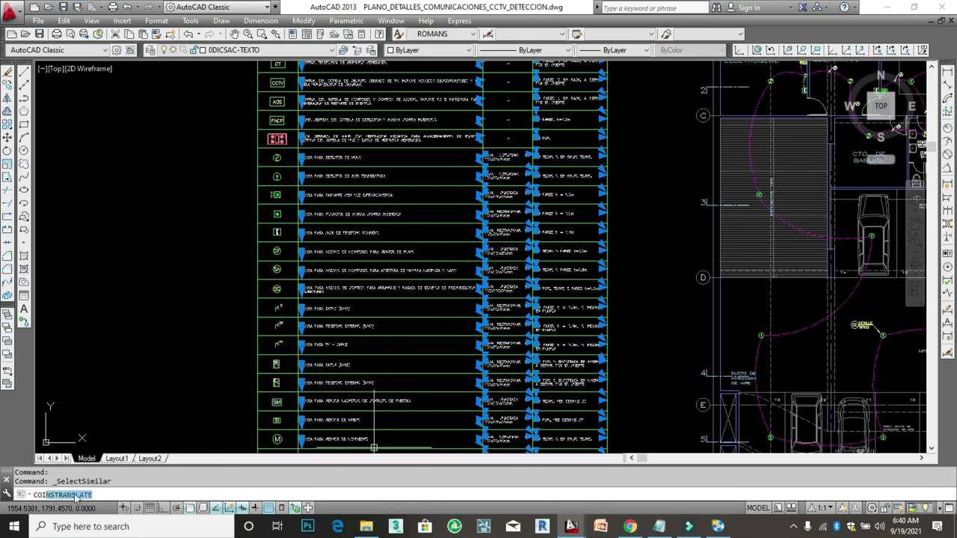
key(Return)
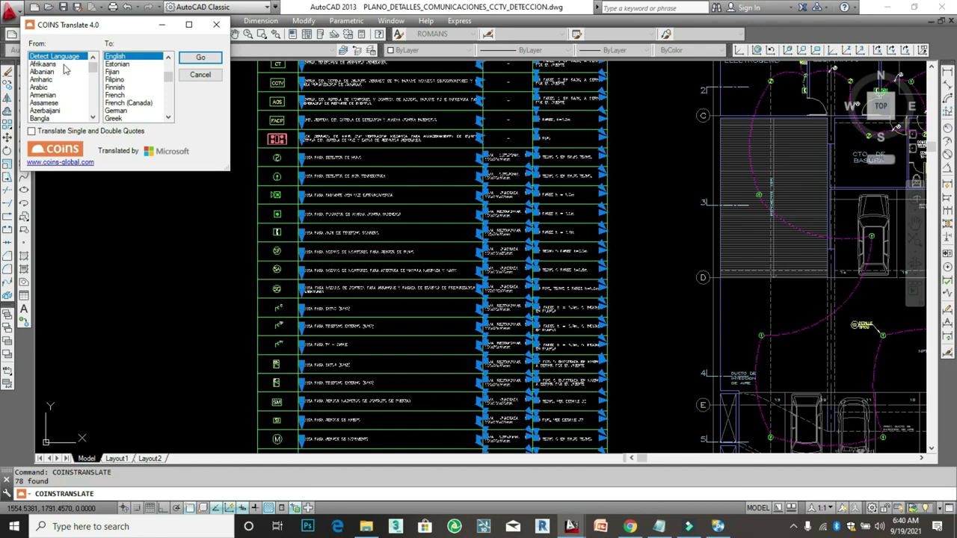
click(211, 64)
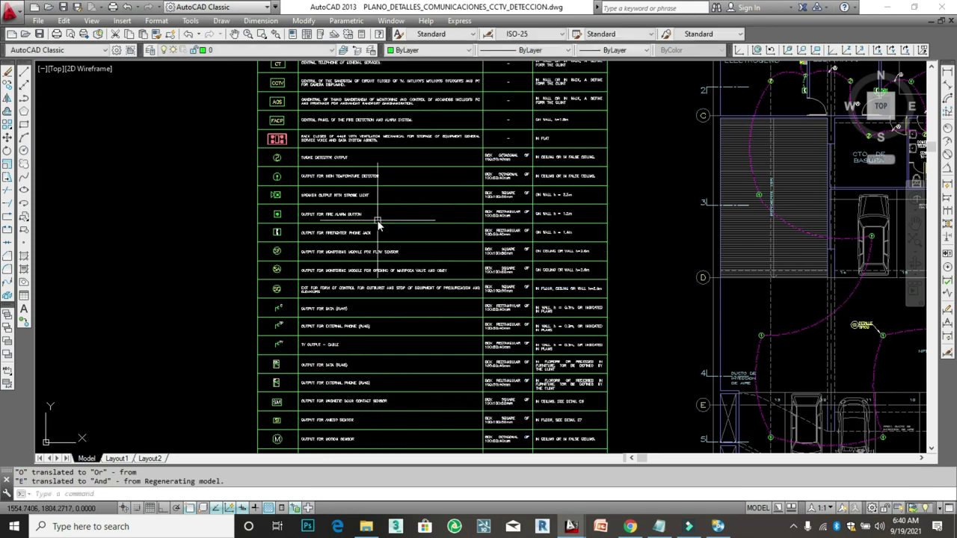
- Zoom in to check the English legend rows; the CCTV and ACS descriptions came out garbled
scroll(306, 118, up, 5)
scroll(306, 118, up, 2)
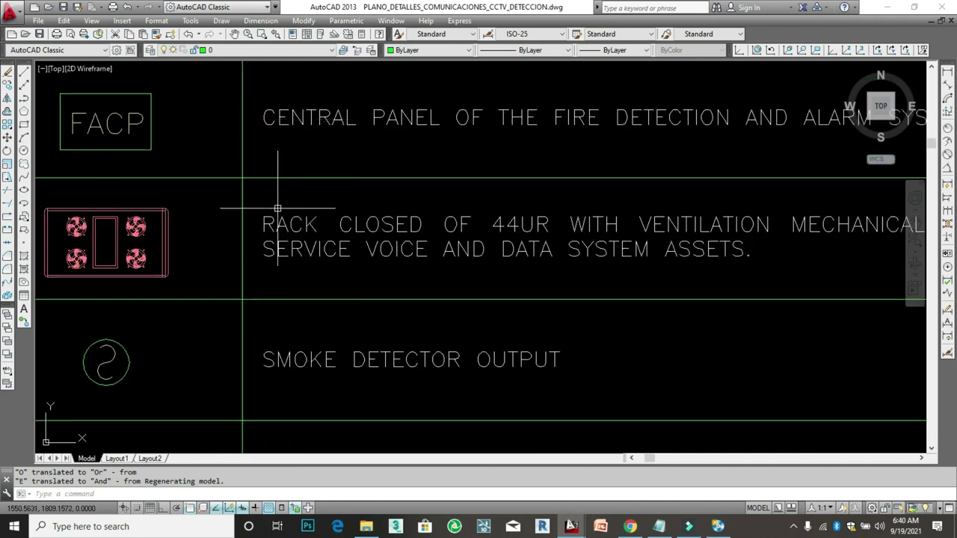
scroll(278, 209, down, 2)
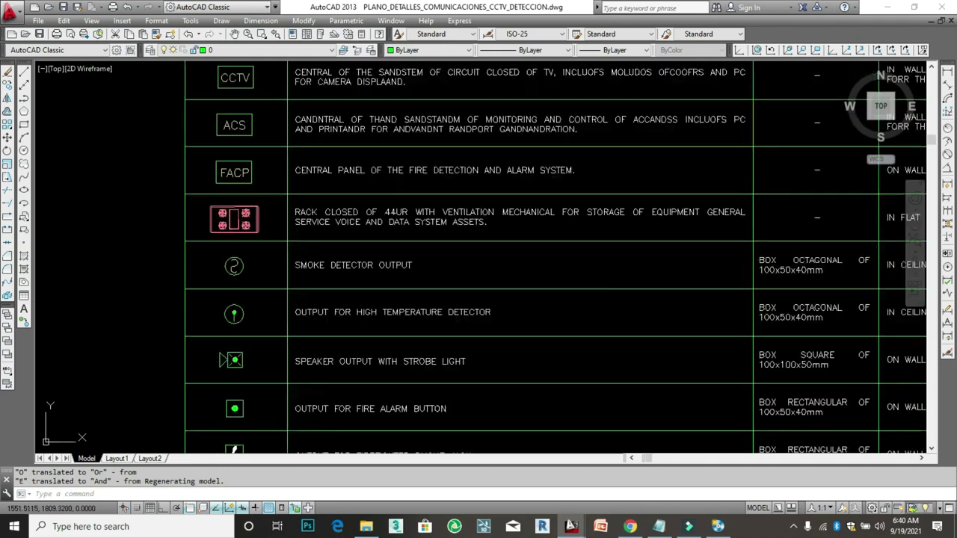
scroll(389, 165, down, 2)
scroll(476, 224, down, 3)
scroll(507, 197, up, 3)
scroll(507, 197, up, 2)
scroll(467, 214, down, 2)
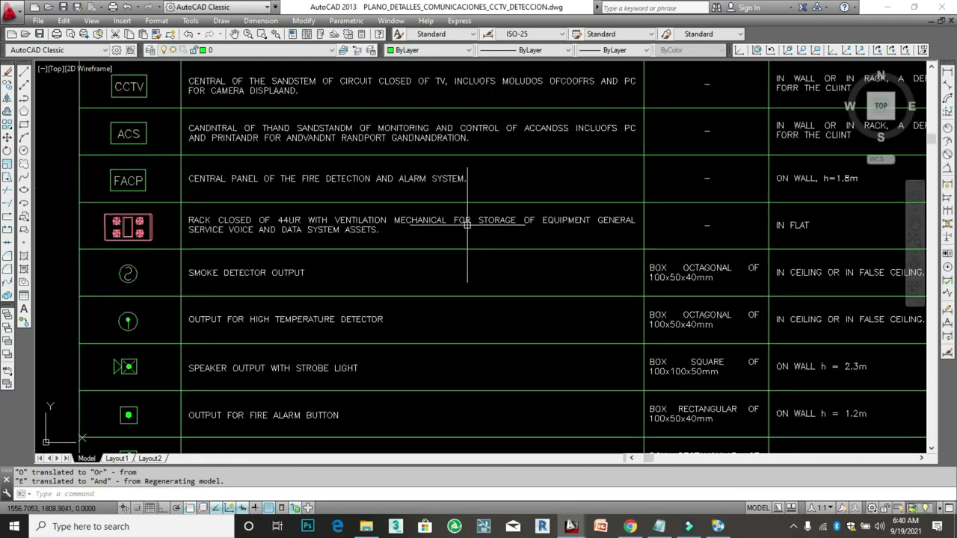
scroll(464, 217, down, 2)
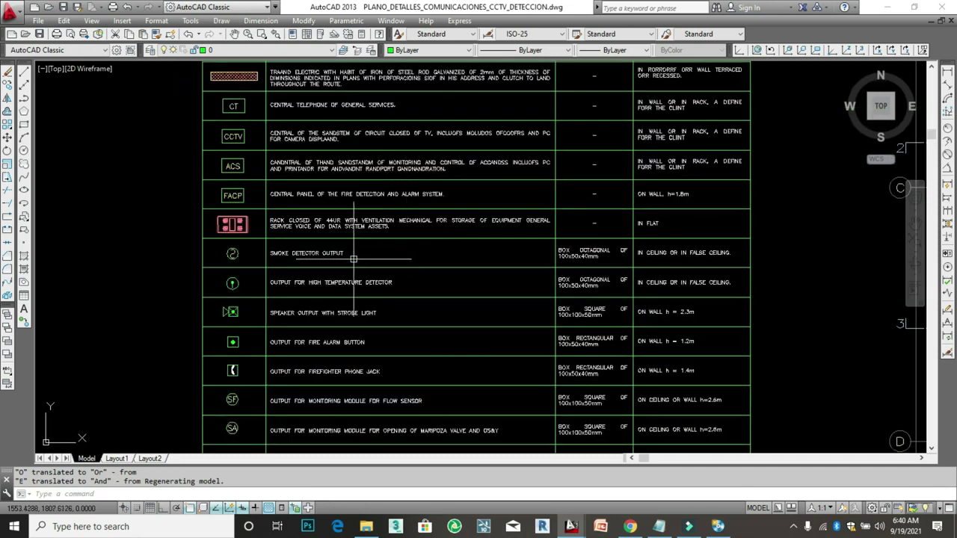